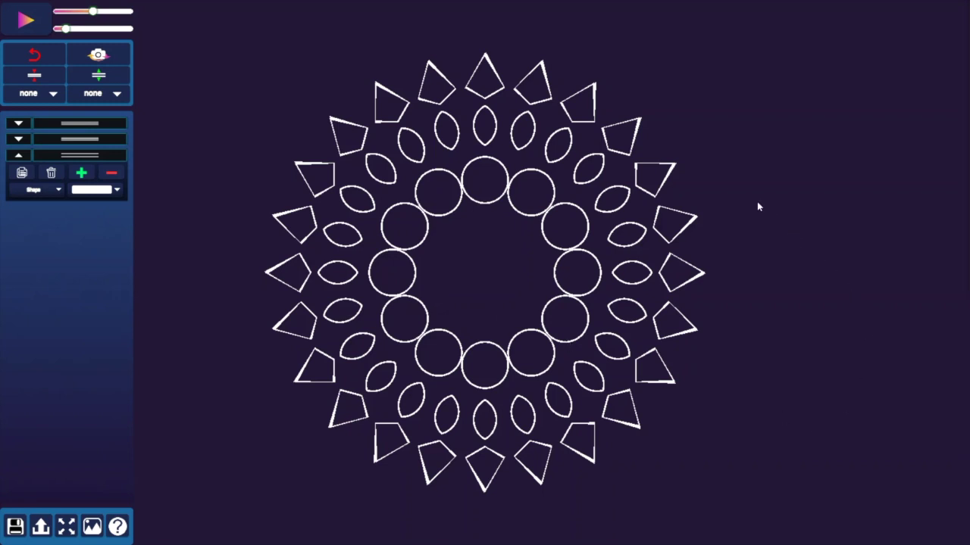
Step: Select a kite in the outer ring and move the ring's shapes outward from the mandala's centre
left_click(654, 175)
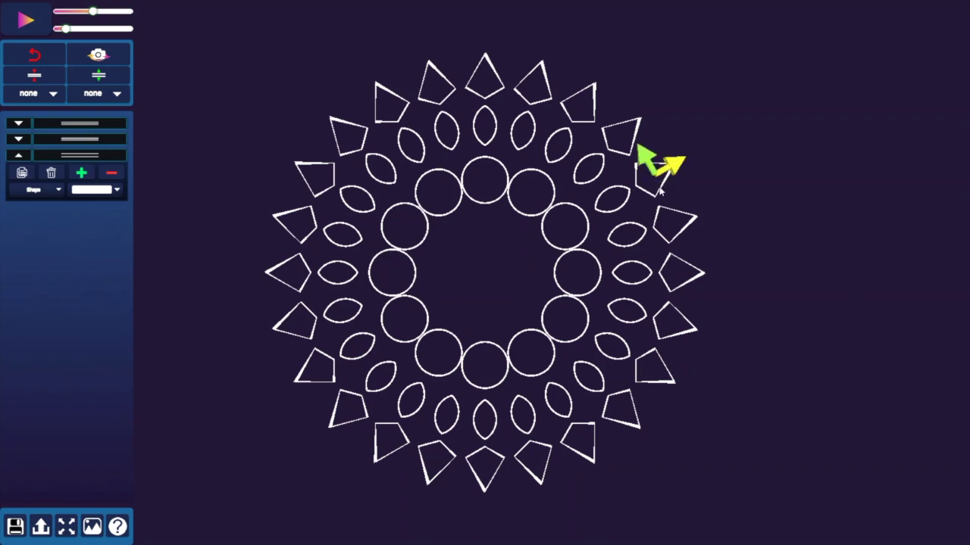
key("w")
left_click_drag(679, 166, 722, 154)
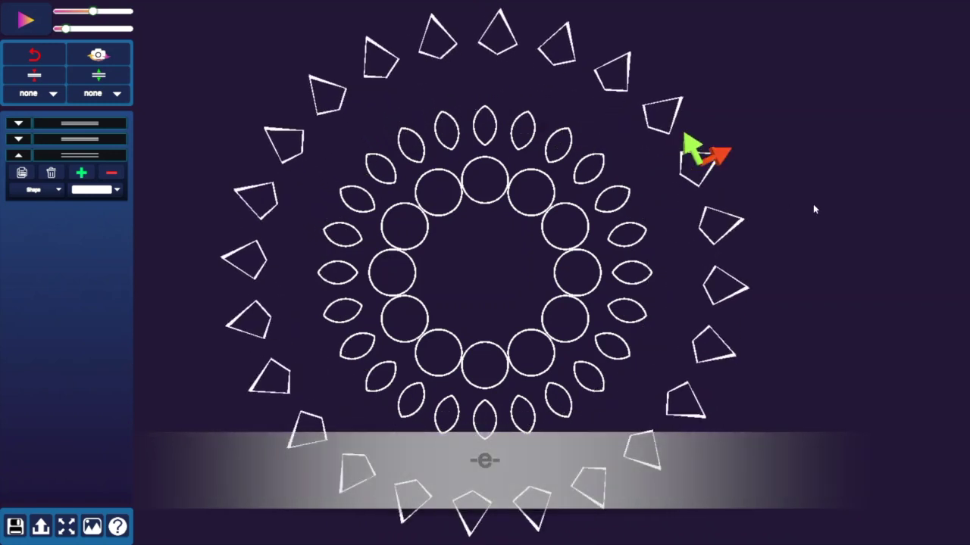
Step: Rotate the outer ring's kites slightly and deselect them
key("e")
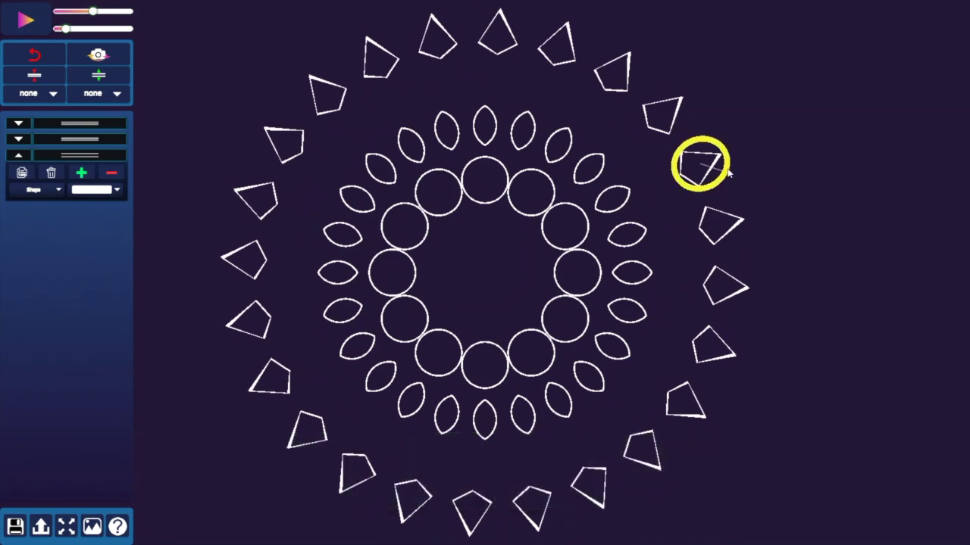
left_click_drag(725, 172, 713, 209)
left_click_drag(726, 174, 746, 149)
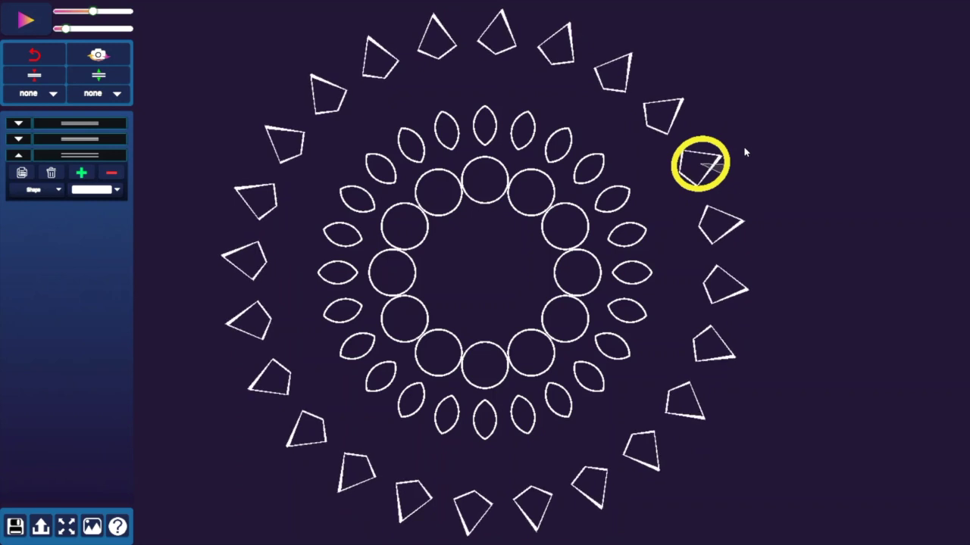
left_click(778, 168)
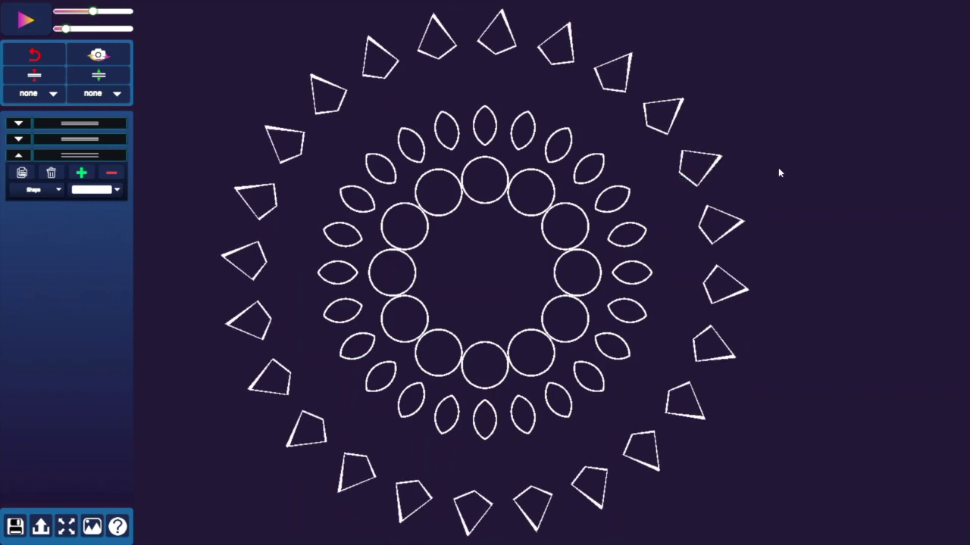
Step: Scale up the outer ring's kites uniformly and adjust their scale along one axis
left_click(704, 163)
key("r")
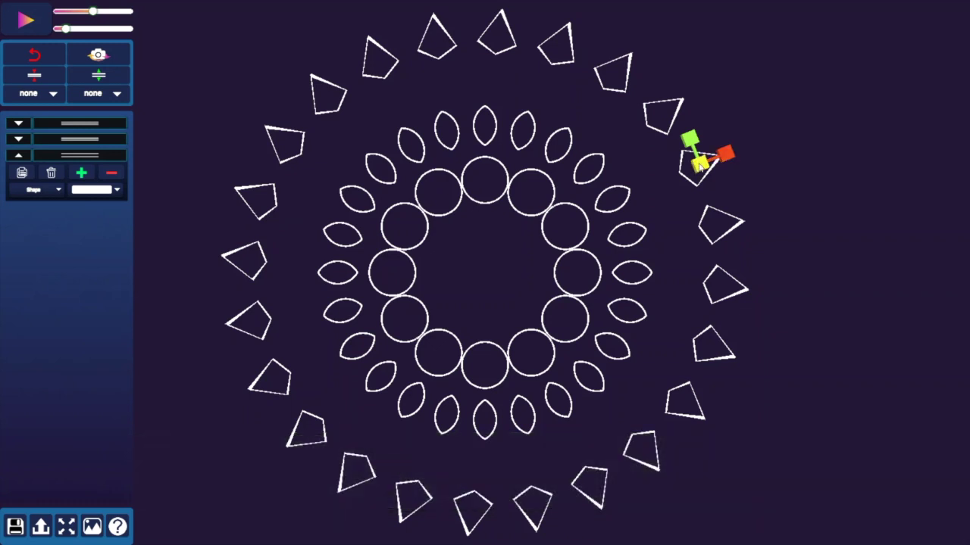
left_click_drag(699, 165, 777, 142)
left_click_drag(690, 139, 691, 142)
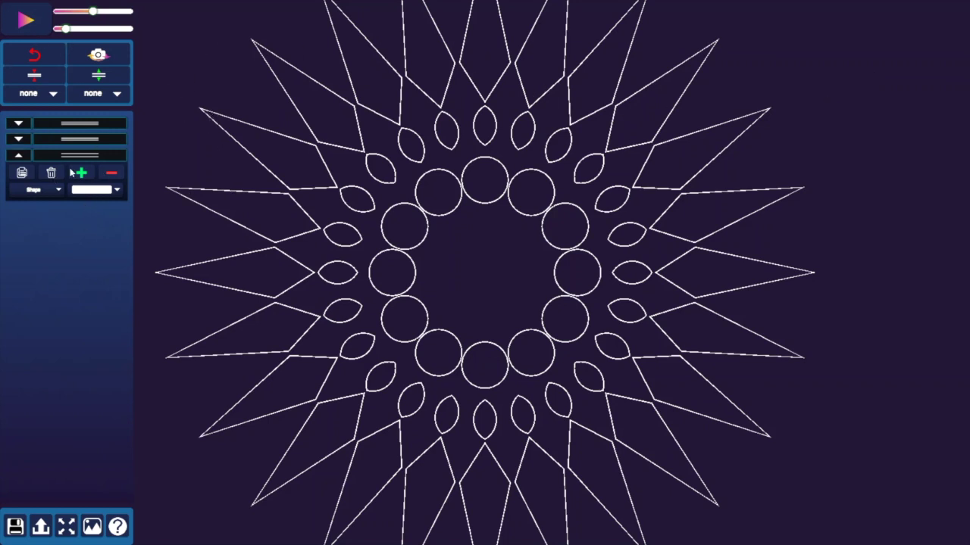
Step: Recolour the outer ring red and change its shape from kite to half-ellipse
left_click(18, 156)
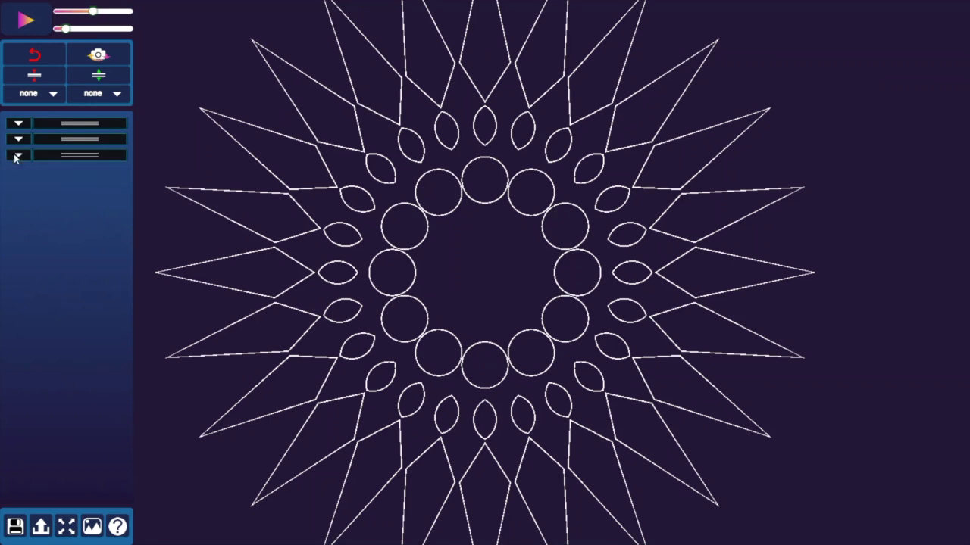
left_click(17, 156)
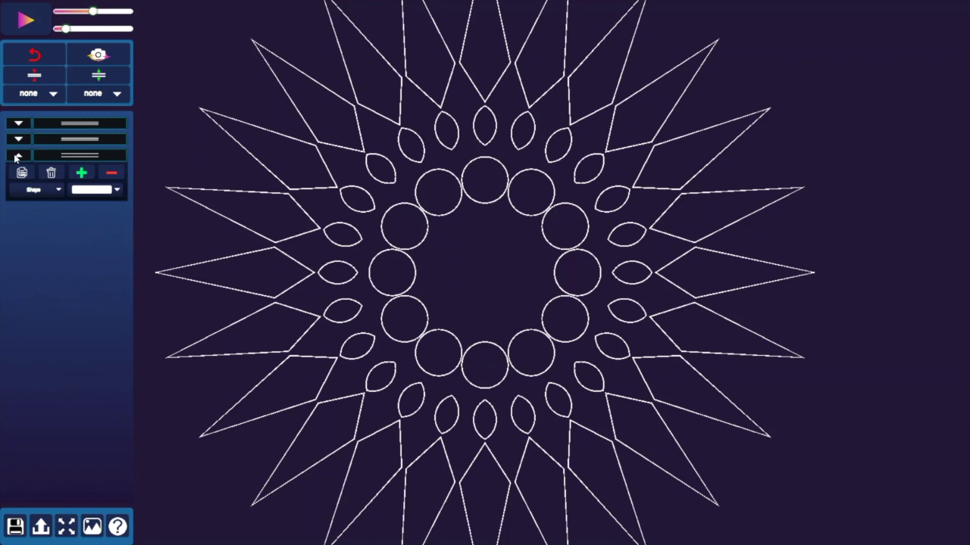
left_click(97, 191)
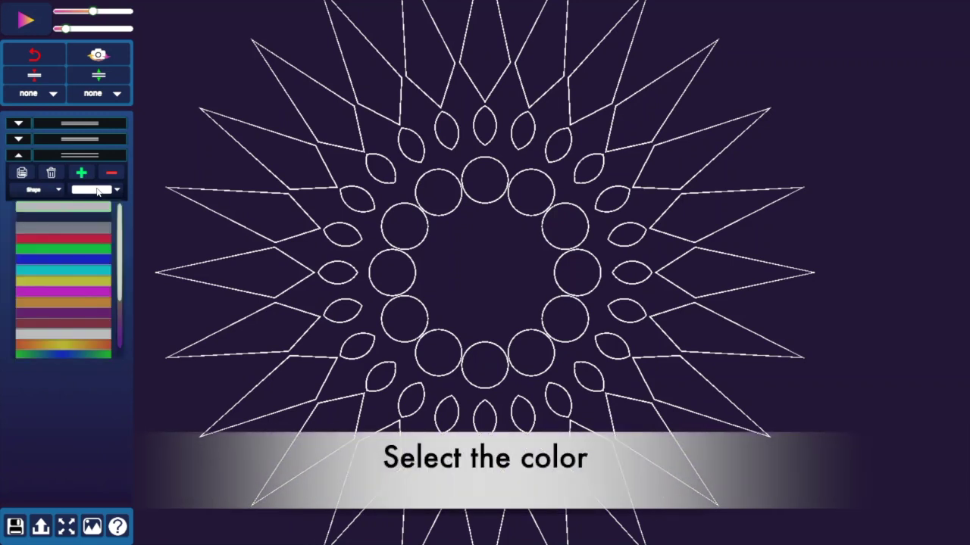
left_click(81, 238)
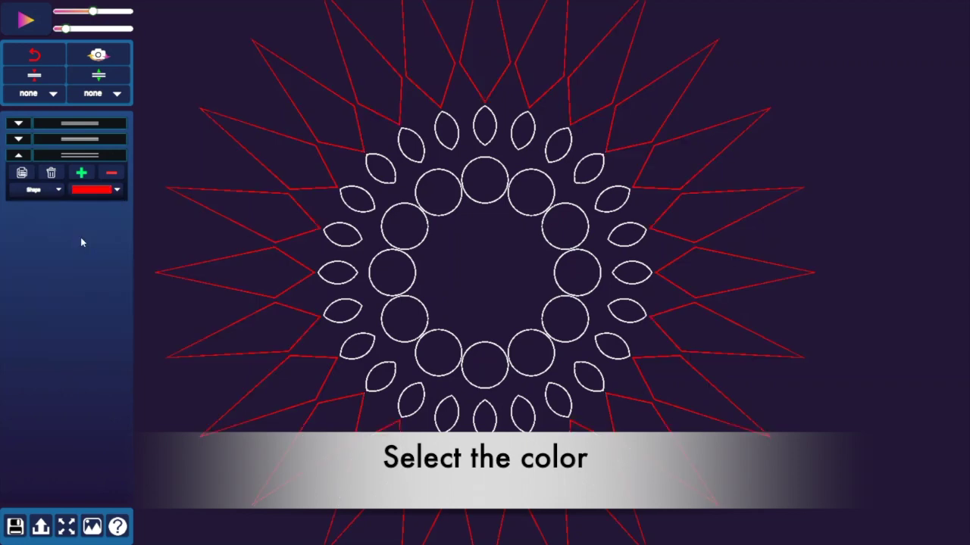
left_click(33, 191)
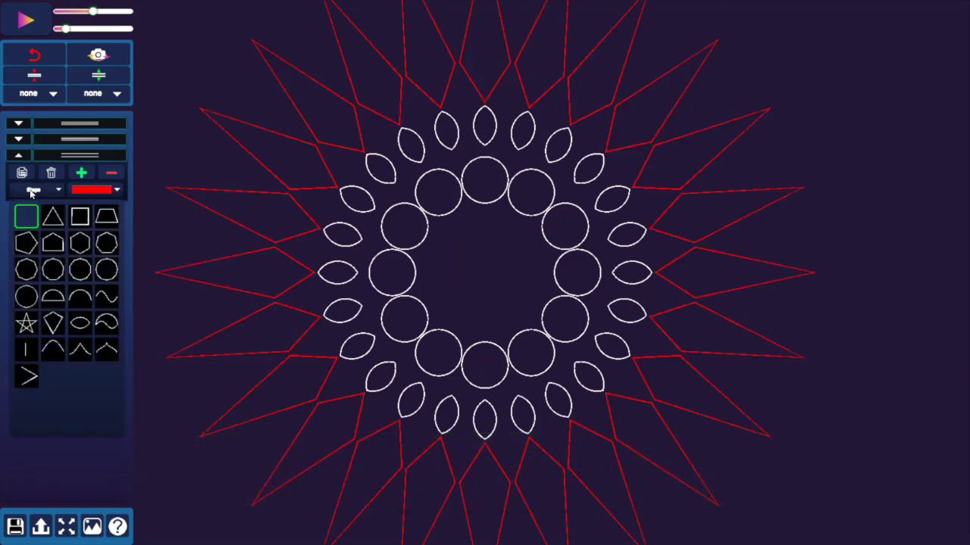
left_click(53, 297)
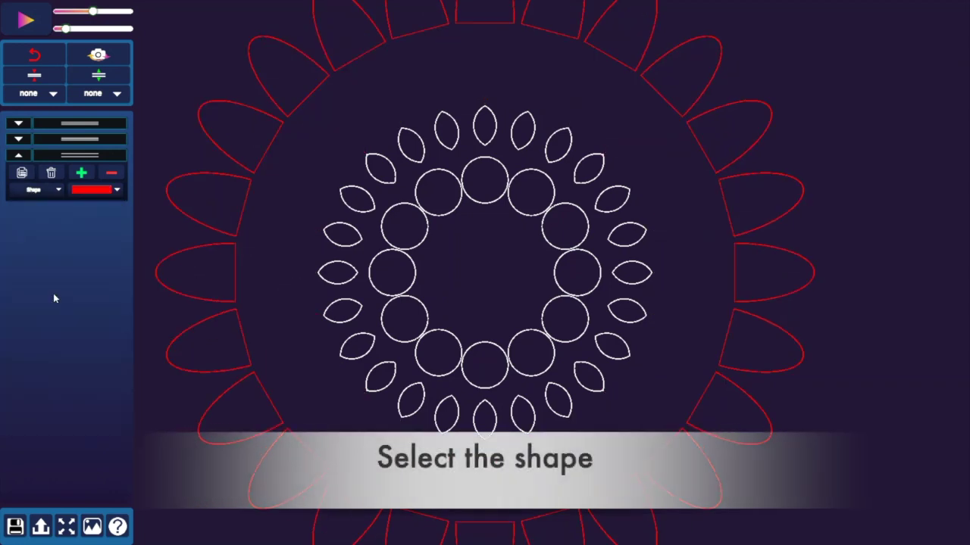
Step: Add four more shapes to the outer red ring
left_click(83, 174)
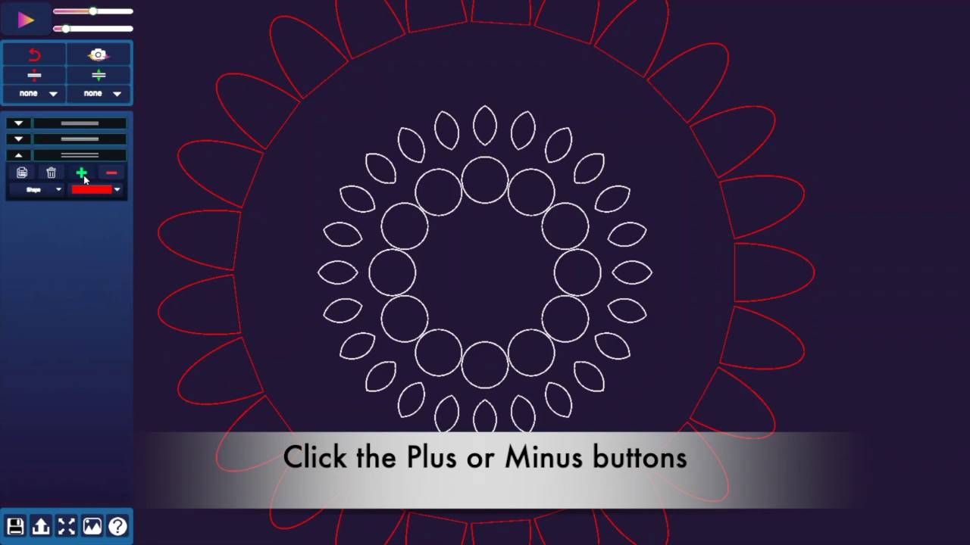
left_click(84, 175)
left_click(83, 176)
left_click(83, 175)
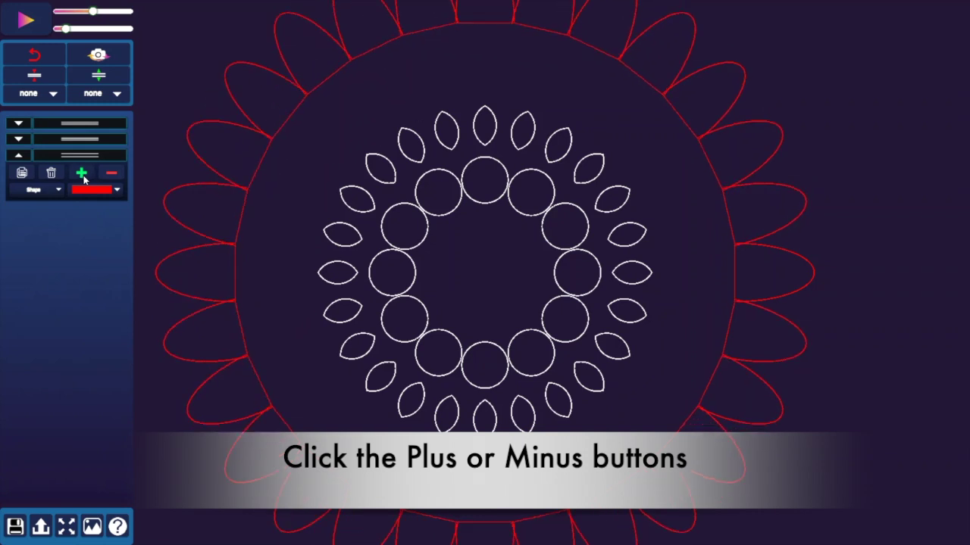
Step: Remove six shapes from the outer red ring
left_click(115, 174)
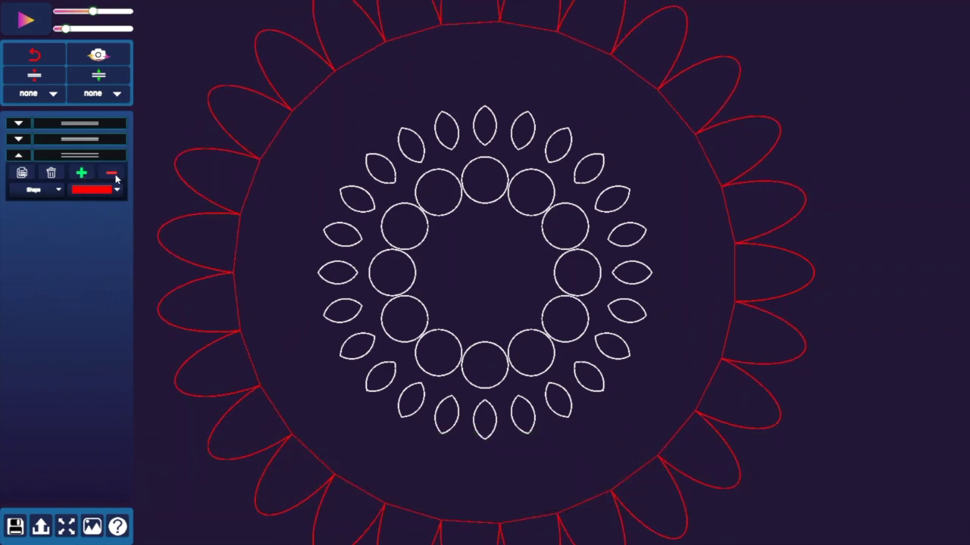
left_click(115, 175)
left_click(115, 174)
left_click(115, 174)
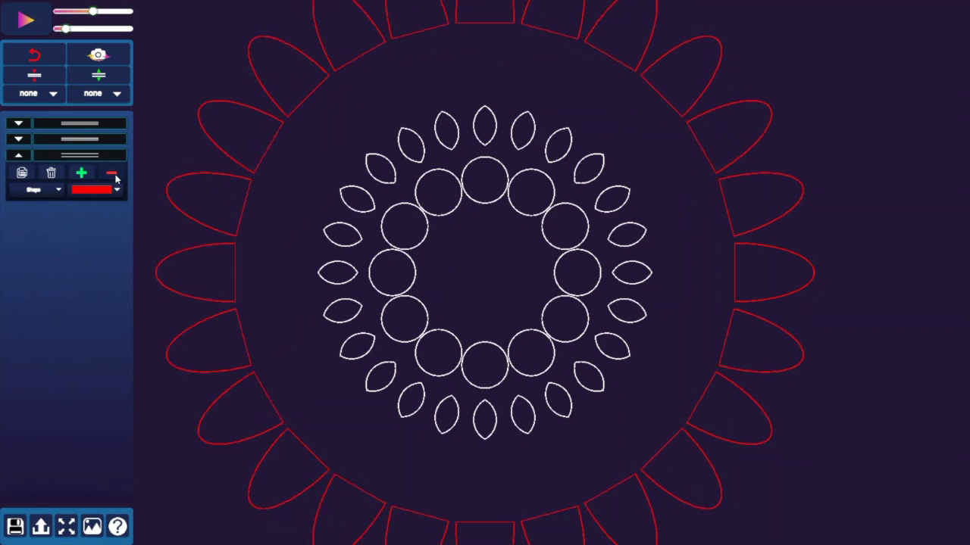
left_click(115, 174)
left_click(115, 175)
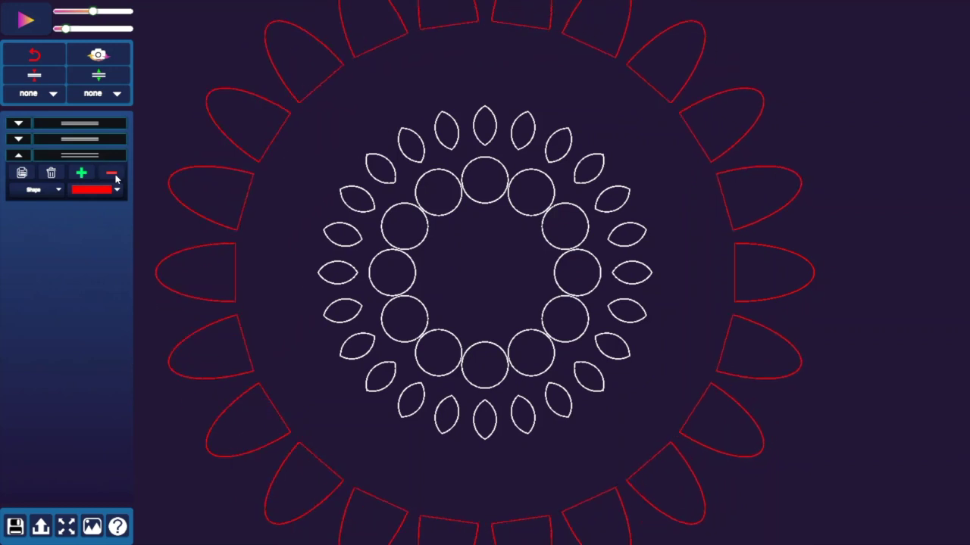
Step: Duplicate the outer red row and delete the copy
left_click(22, 174)
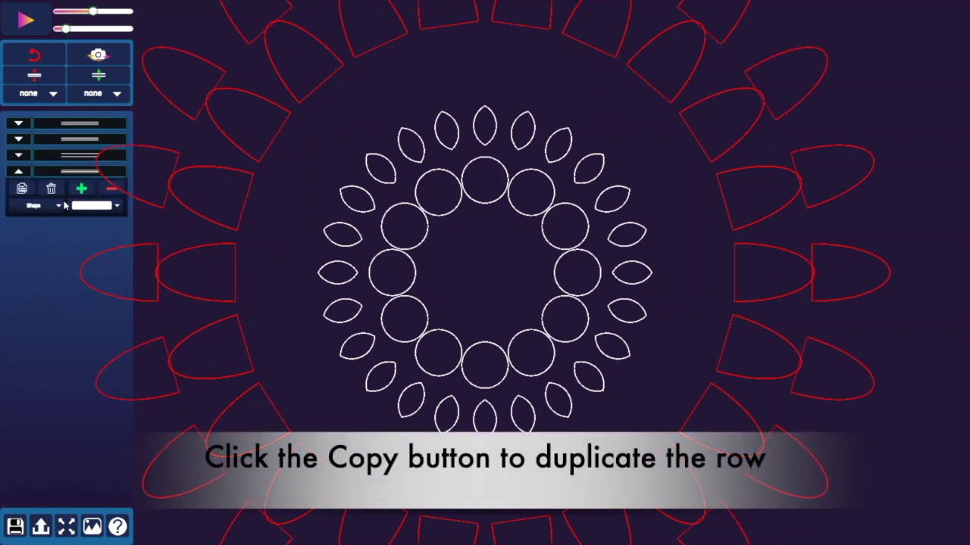
left_click(50, 189)
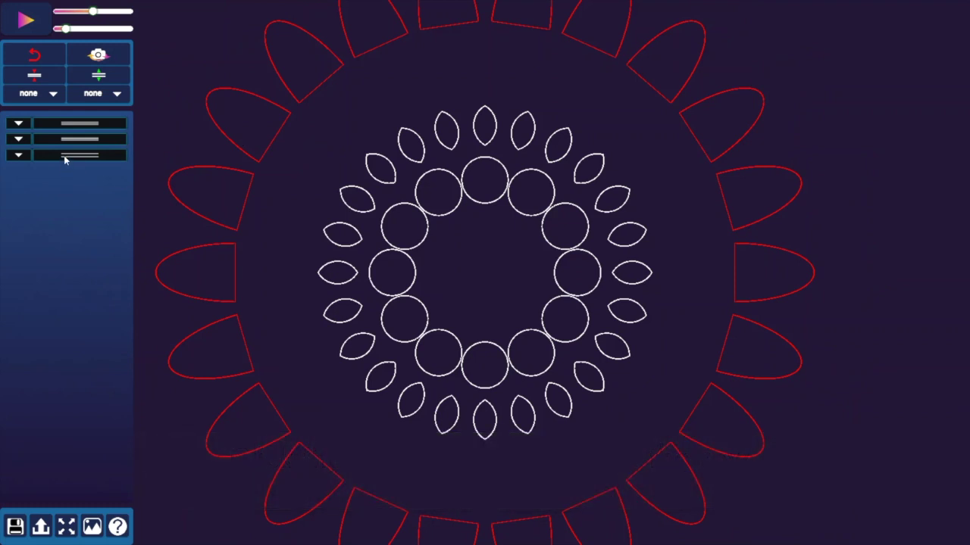
Step: Select the outer, middle and inner rows in turn to identify their rings in the mandala
left_click(63, 156)
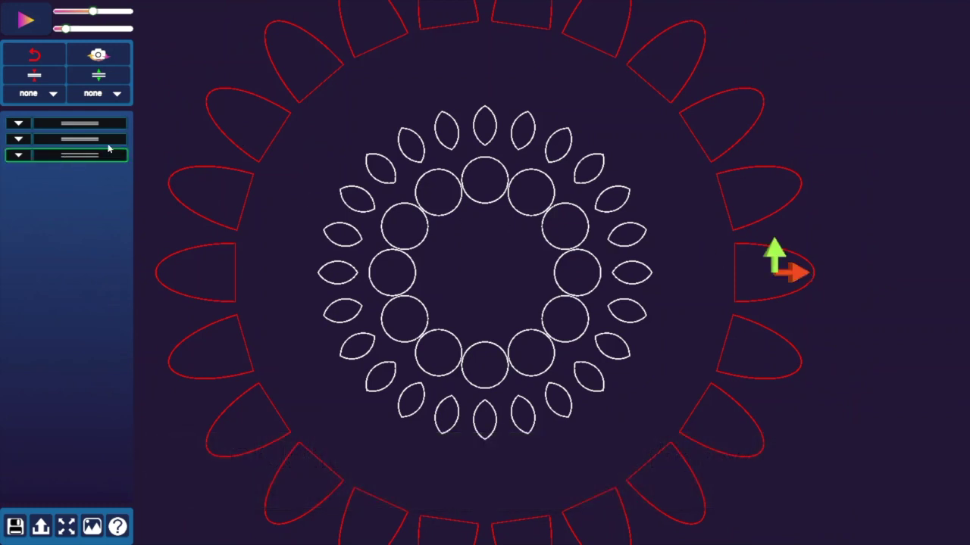
left_click(93, 140)
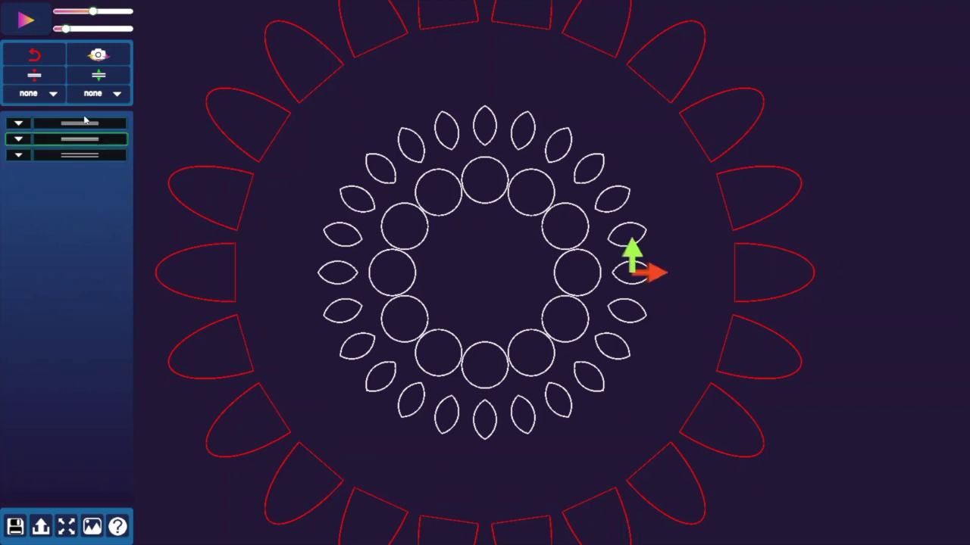
left_click(79, 128)
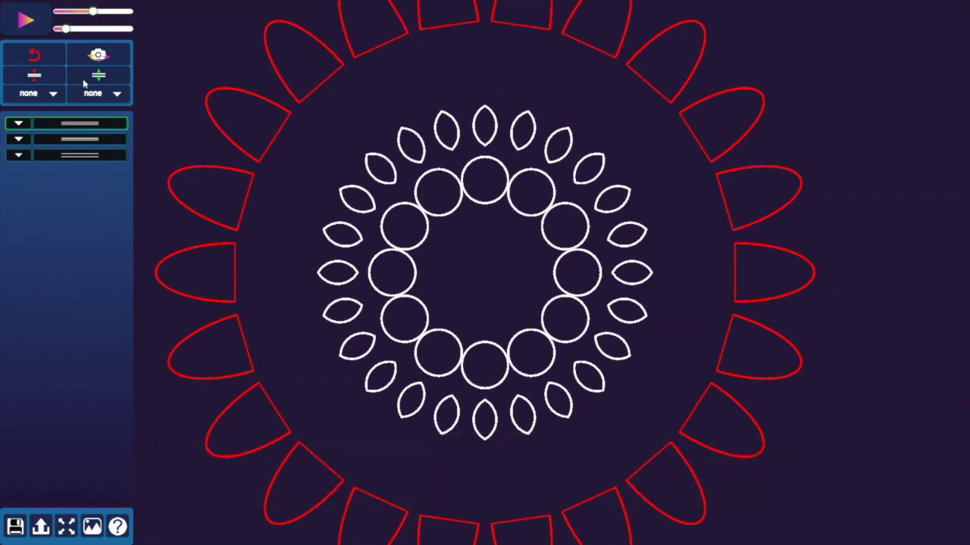
Step: Undo the outer ring's shape-count, shape and colour changes, along with its last resize
left_click(50, 56)
left_click(50, 56)
left_click(49, 56)
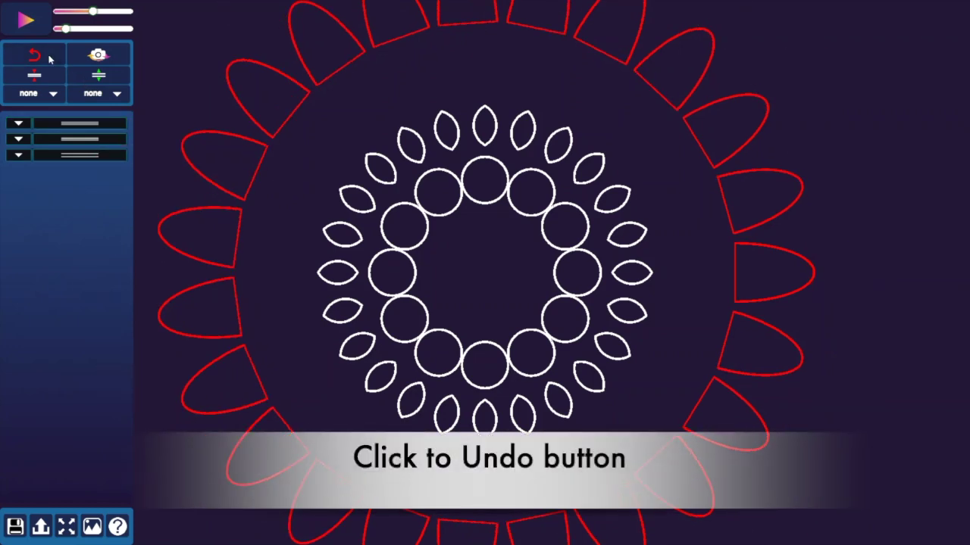
left_click(49, 56)
left_click(49, 59)
left_click(49, 59)
left_click(49, 59)
left_click(49, 59)
left_click(49, 59)
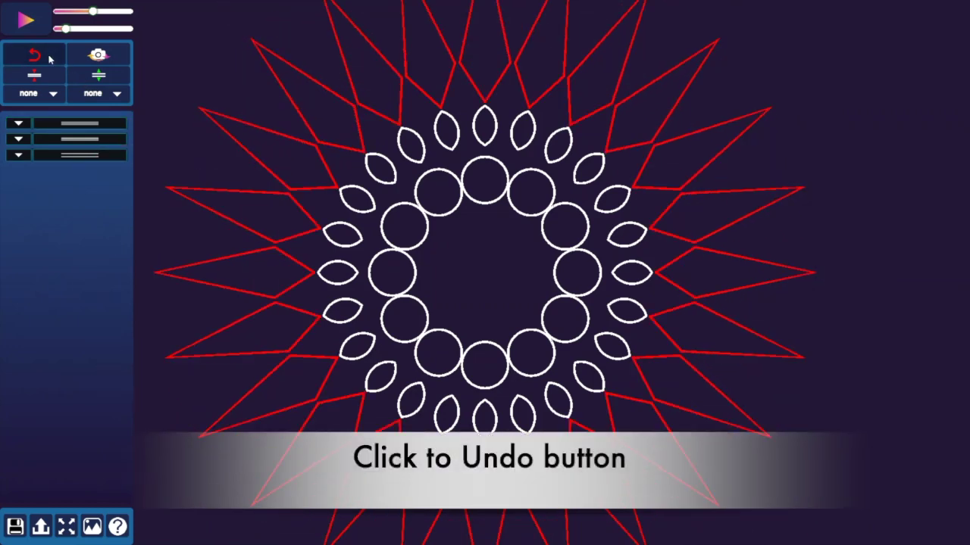
left_click(50, 59)
left_click(49, 59)
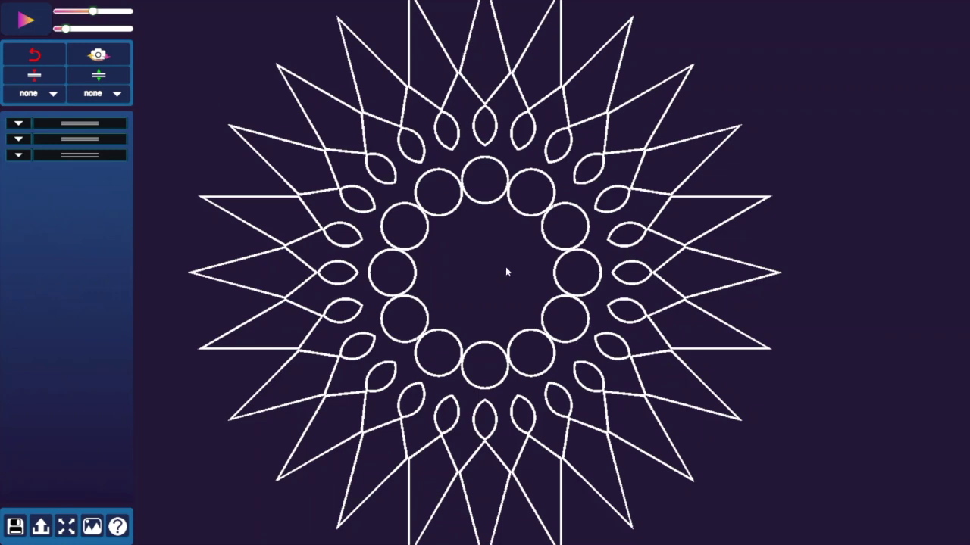
Step: Inspect the mandala by zooming in and out and panning around it, and reset the camera
scroll(507, 268, "up", 3)
scroll(509, 270, "down", 10)
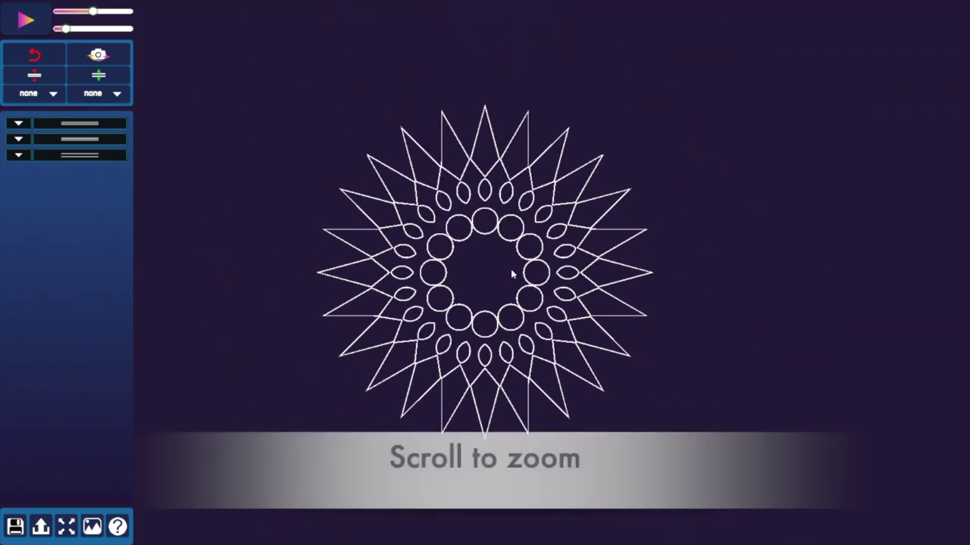
scroll(511, 270, "down", 6)
scroll(512, 270, "up", 5)
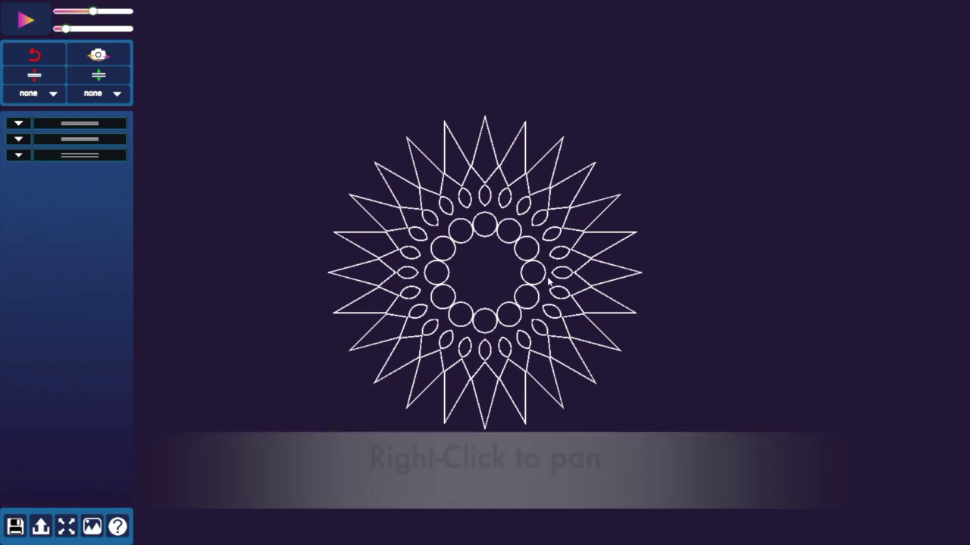
left_click_drag(584, 284, 611, 260)
scroll(583, 284, "up", 5)
scroll(615, 274, "up", 3)
scroll(597, 294, "up", 4)
left_click_drag(597, 293, 596, 362)
scroll(606, 356, "up", 5)
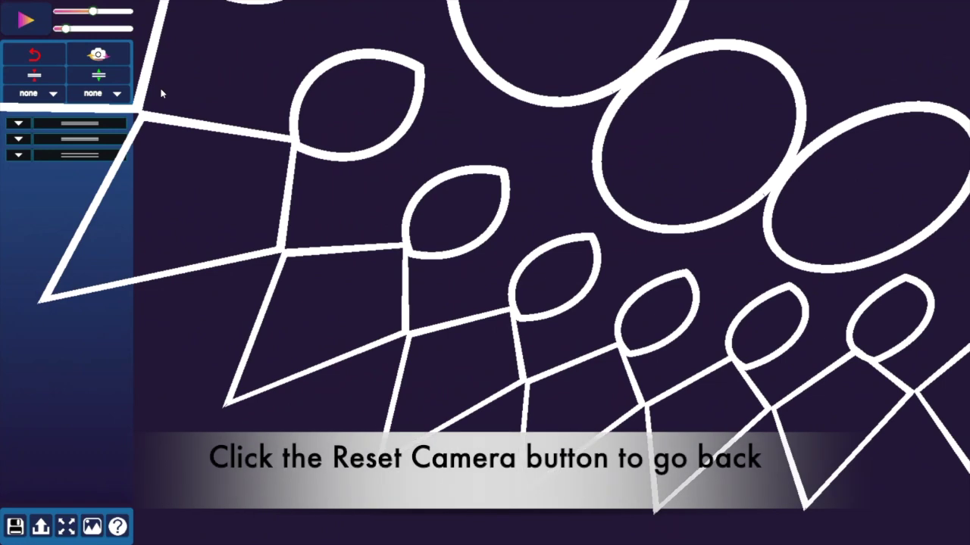
left_click(103, 56)
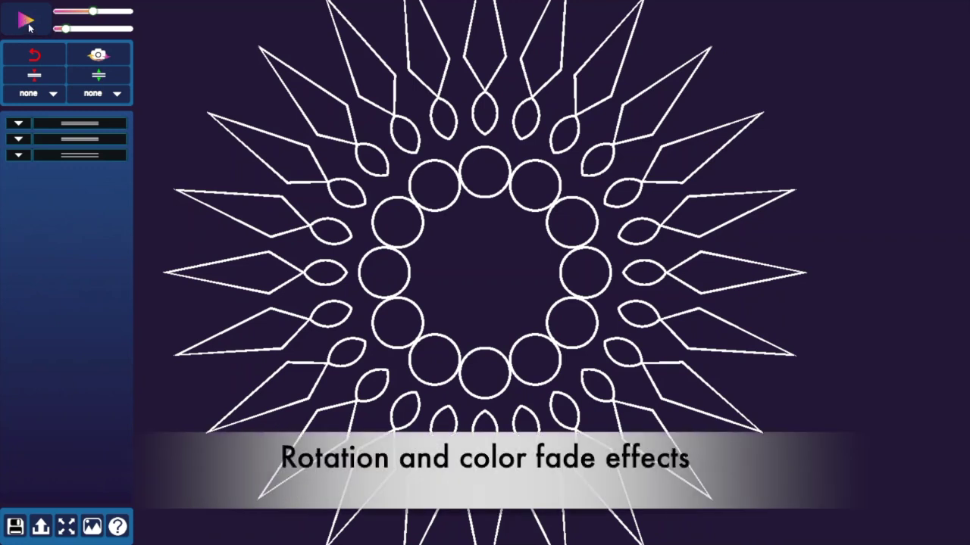
Step: Set the mandala's rotation effect to Alternate and its color fade effect to Blink
left_click(41, 94)
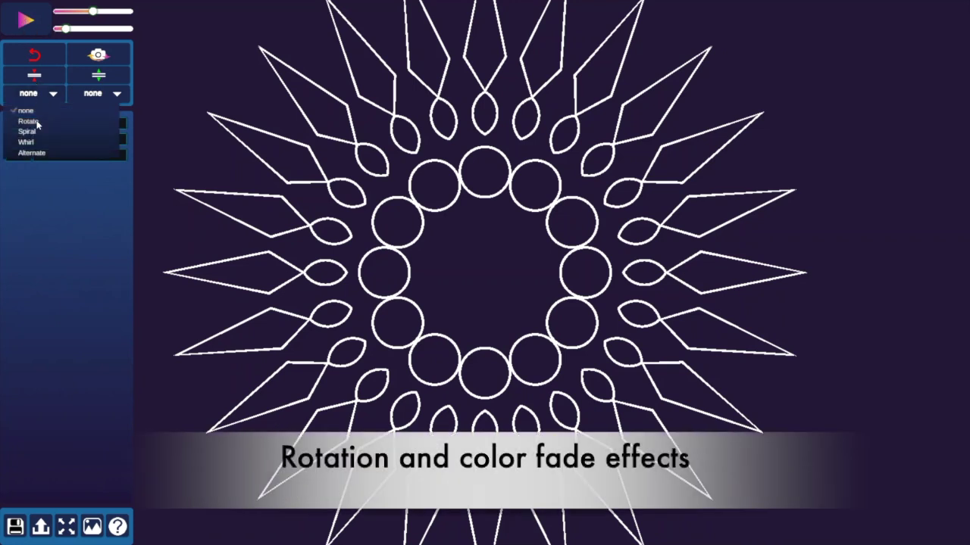
left_click(30, 154)
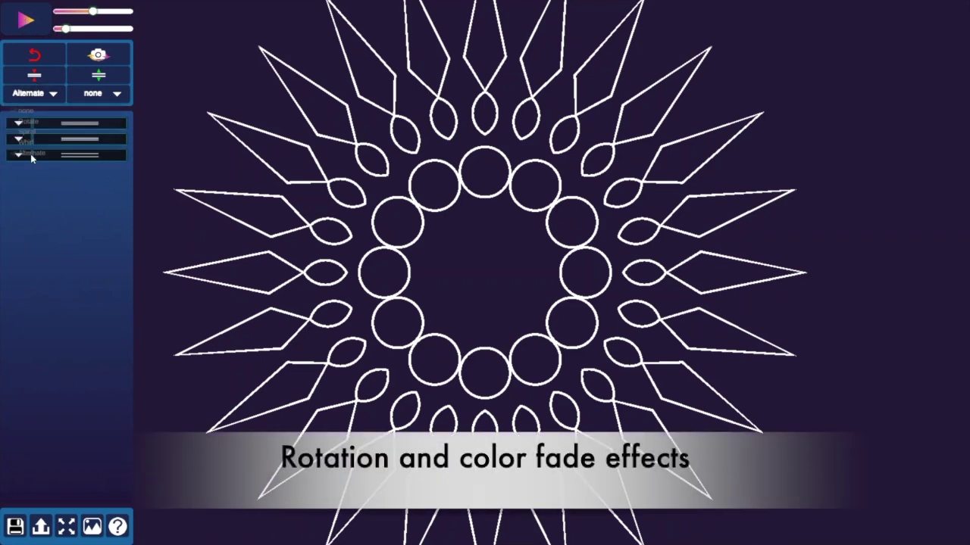
left_click(95, 93)
left_click(96, 122)
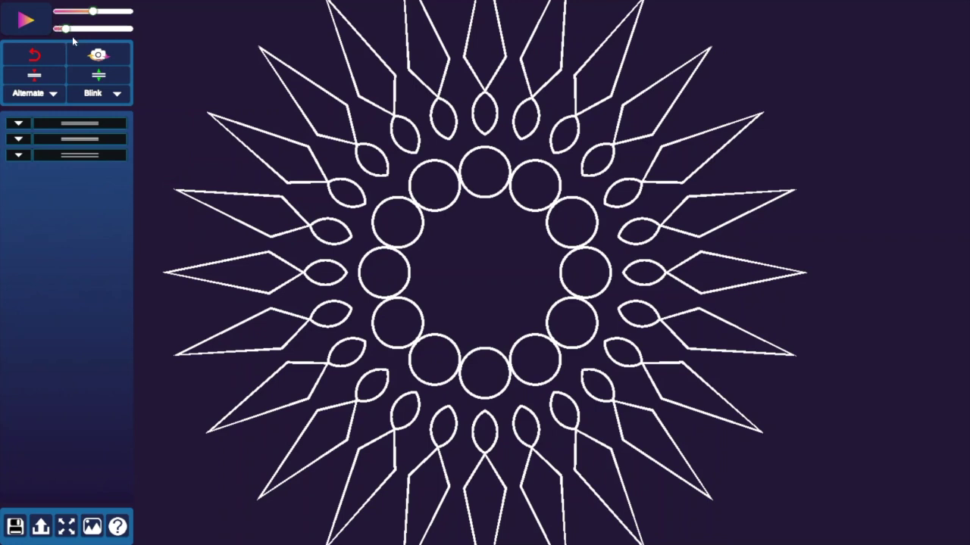
Step: Play the mandala animation with the chosen rotation and color fade effects
left_click(39, 94)
left_click(39, 96)
left_click(26, 20)
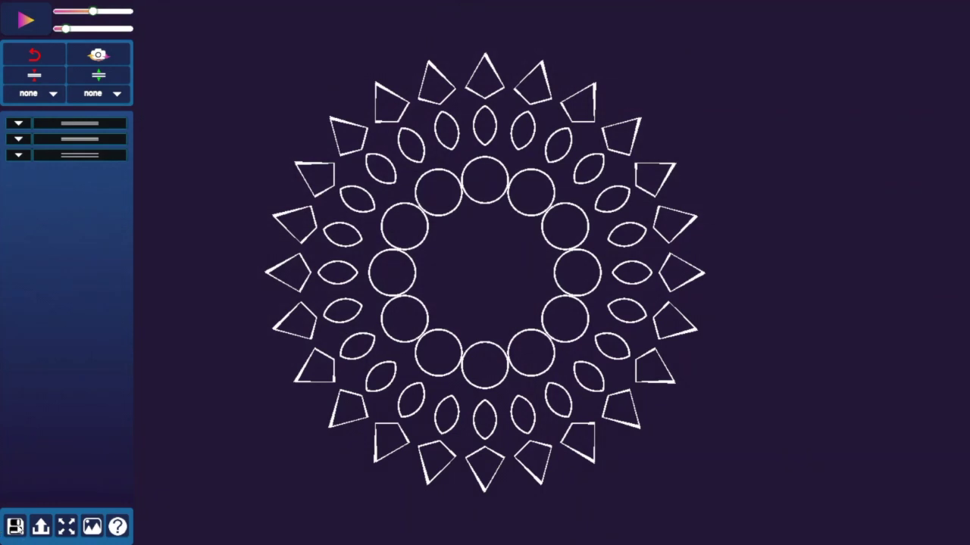
Step: Save the mandala design as a file
left_click(16, 527)
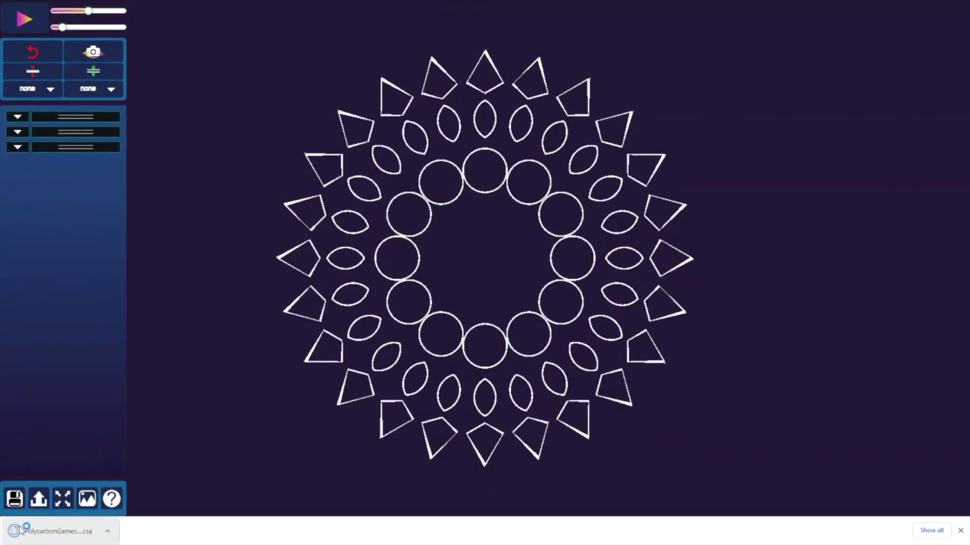
Step: Show the downloaded mandala file in its Downloads folder
left_click(107, 533)
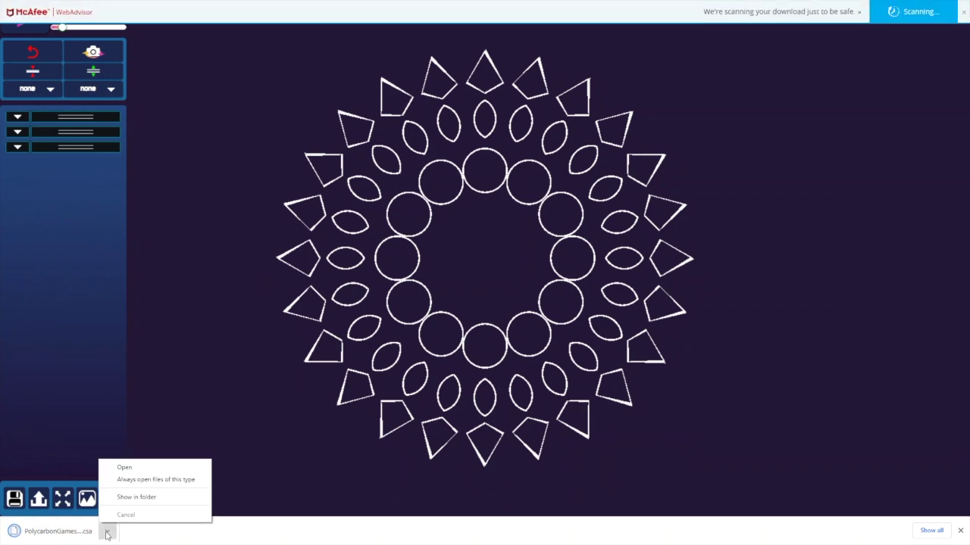
left_click(145, 499)
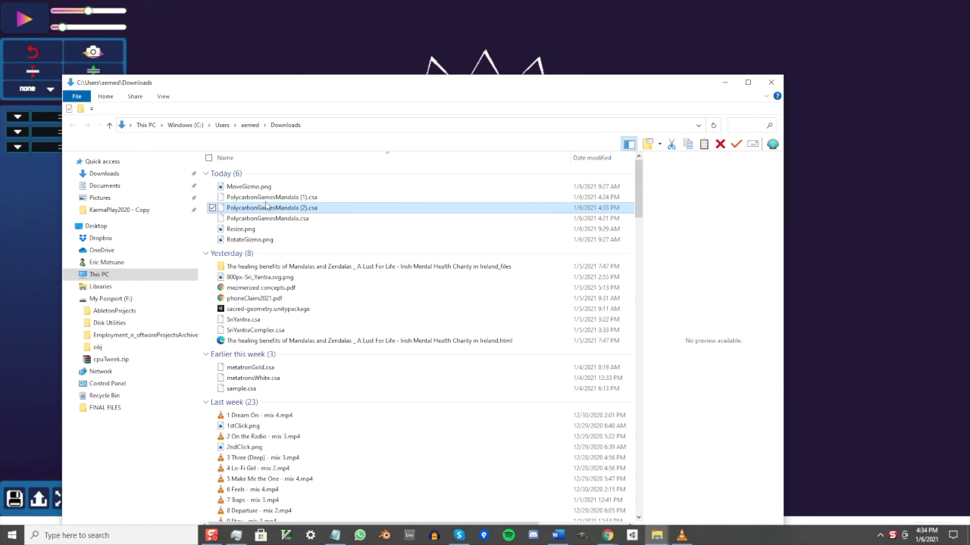
Step: Load the saved design eyeOfProvidencePurple.csa from the Downloads folder
left_click(865, 467)
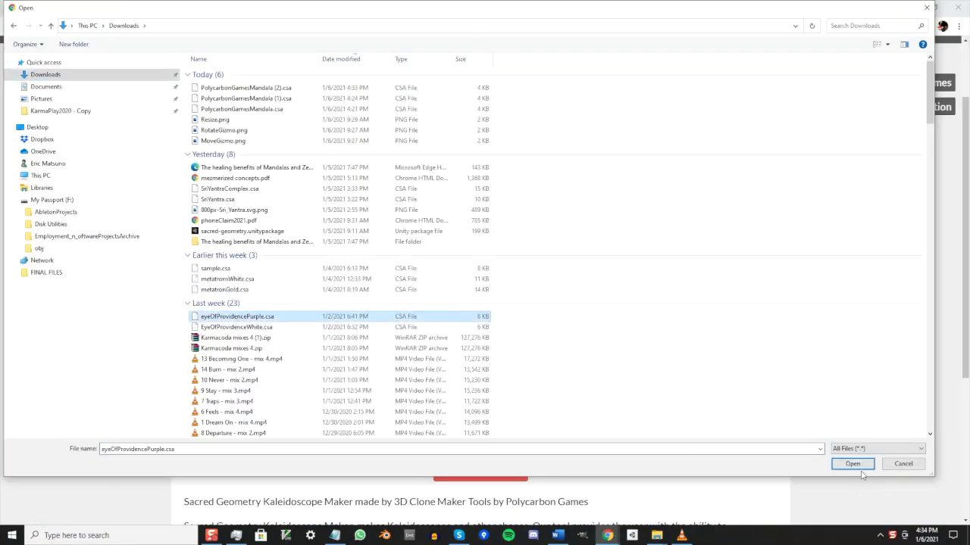
left_click(850, 461)
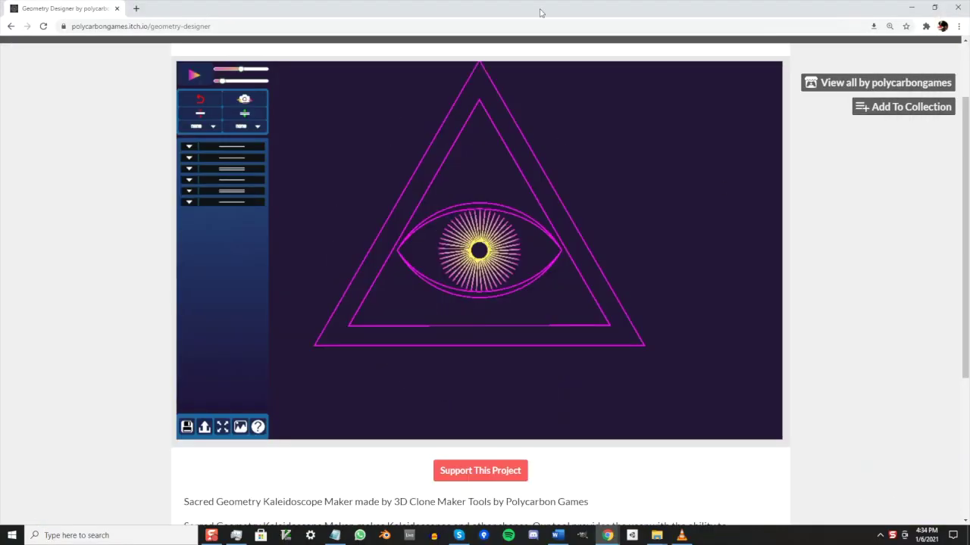
Step: Load the saved design metatronGold.csa from the Downloads folder, with all file types shown
left_click(204, 428)
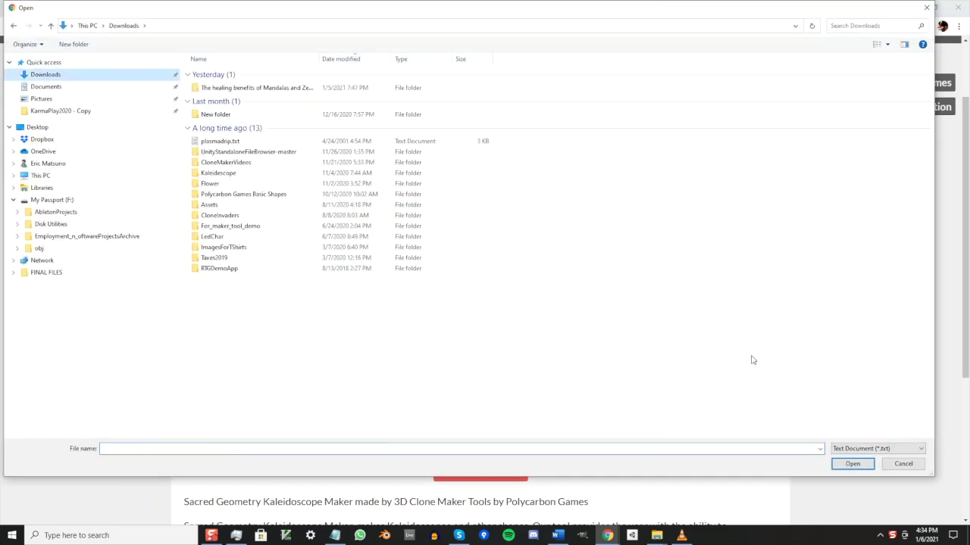
left_click(861, 450)
left_click(848, 467)
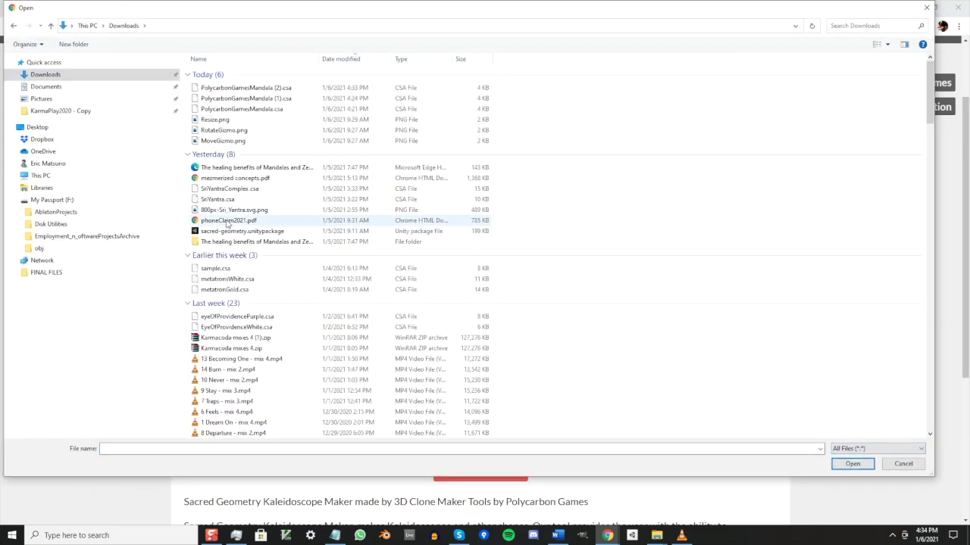
left_click(217, 283)
left_click(853, 464)
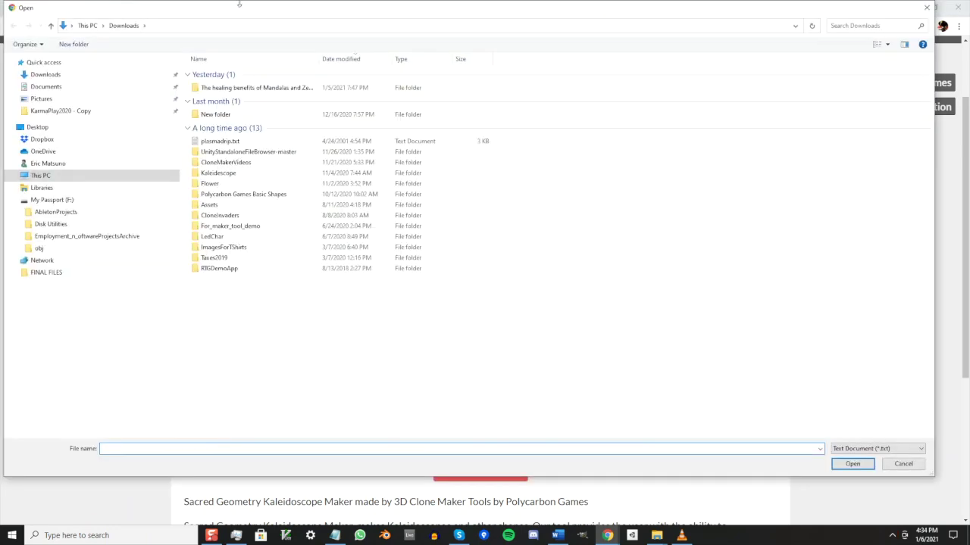
Step: Load the saved design SriYantraComplex.csa, with all file types shown
left_click(864, 450)
left_click(853, 467)
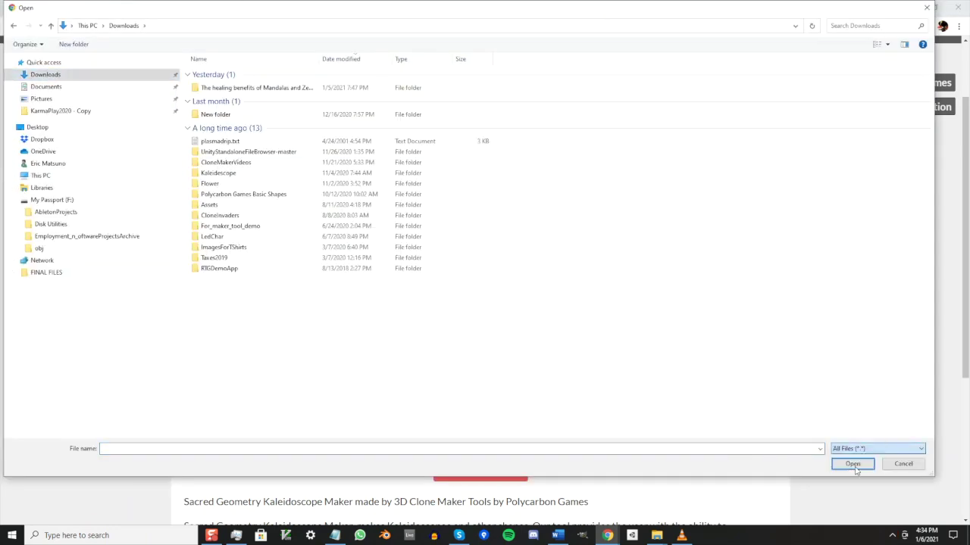
left_click(217, 189)
left_click(854, 463)
Step: Try mauve, off-white and red-orange gradient backgrounds behind the Sri Yantra, ending on the dark brown-to-mauve gradient
left_click(241, 429)
left_click(328, 403)
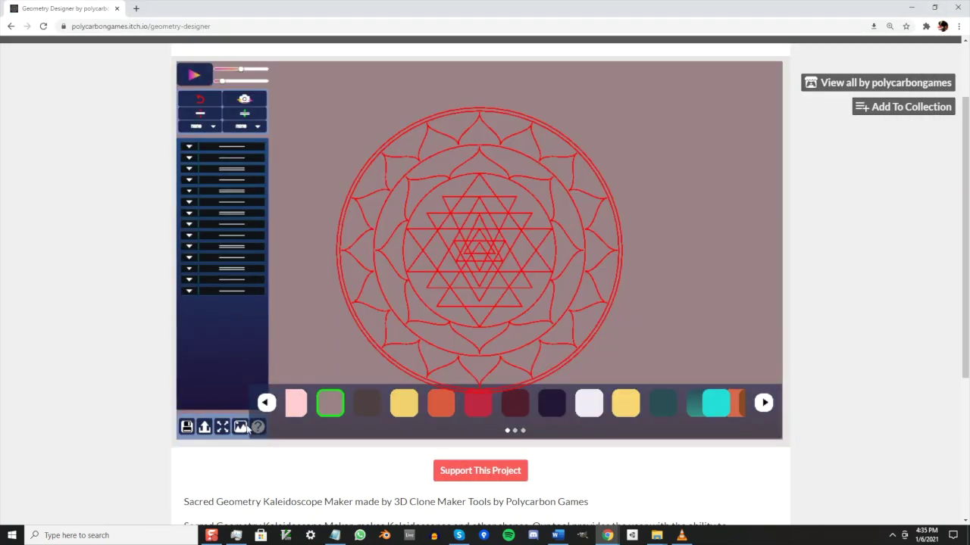
left_click(588, 403)
left_click(764, 403)
left_click(764, 403)
left_click(442, 404)
left_click(585, 405)
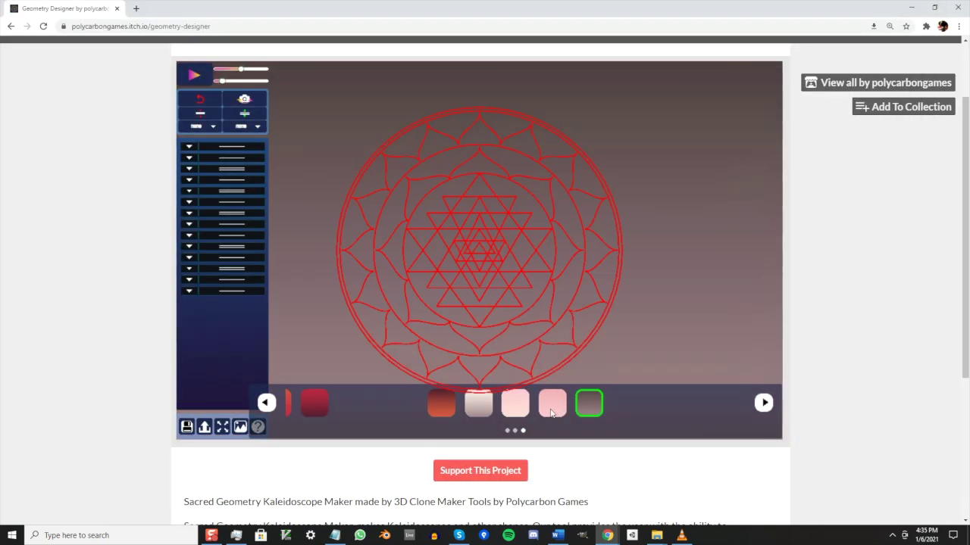
Step: Play and stop the Sri Yantra animation
left_click(197, 79)
left_click(196, 75)
left_click(243, 115)
left_click(243, 115)
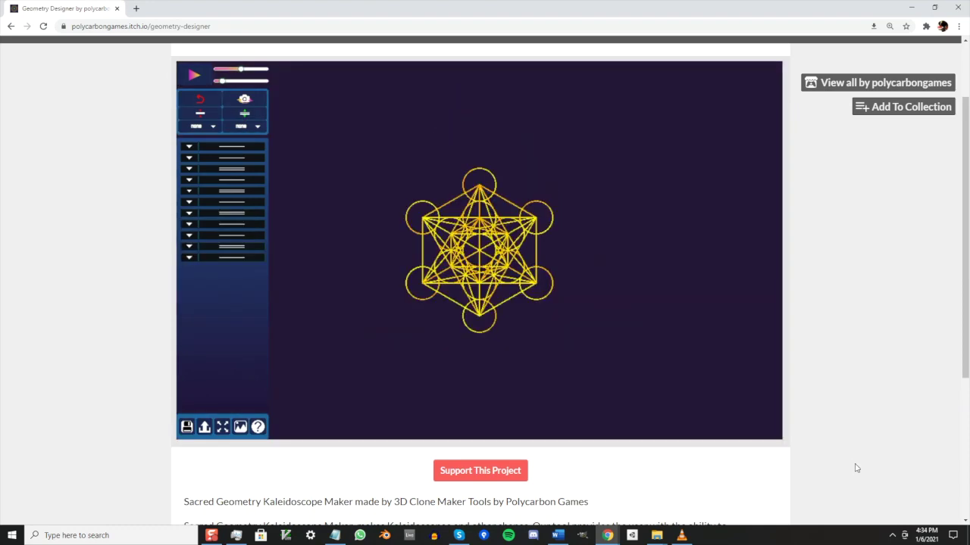
Step: Load the red Sri Yantra design file from the Downloads folder
left_click(204, 429)
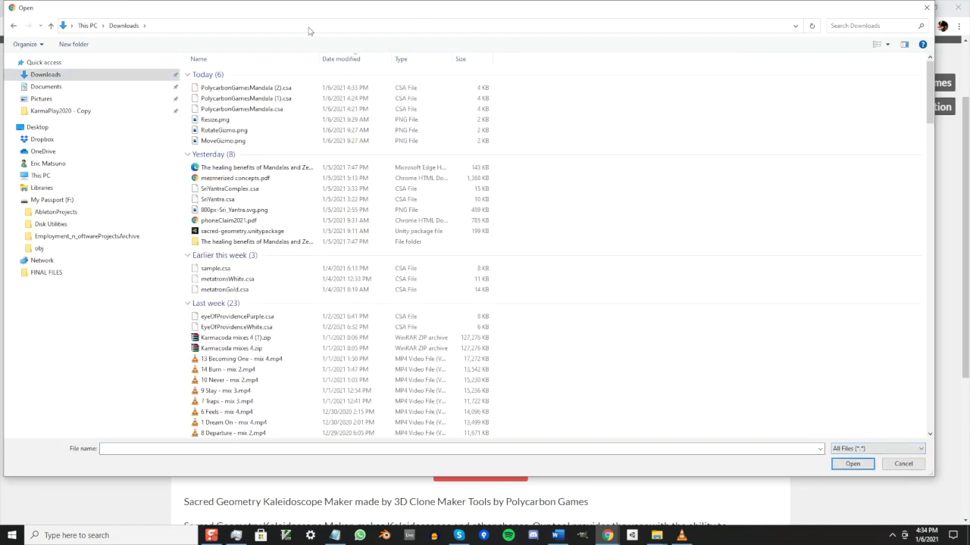
left_click(853, 463)
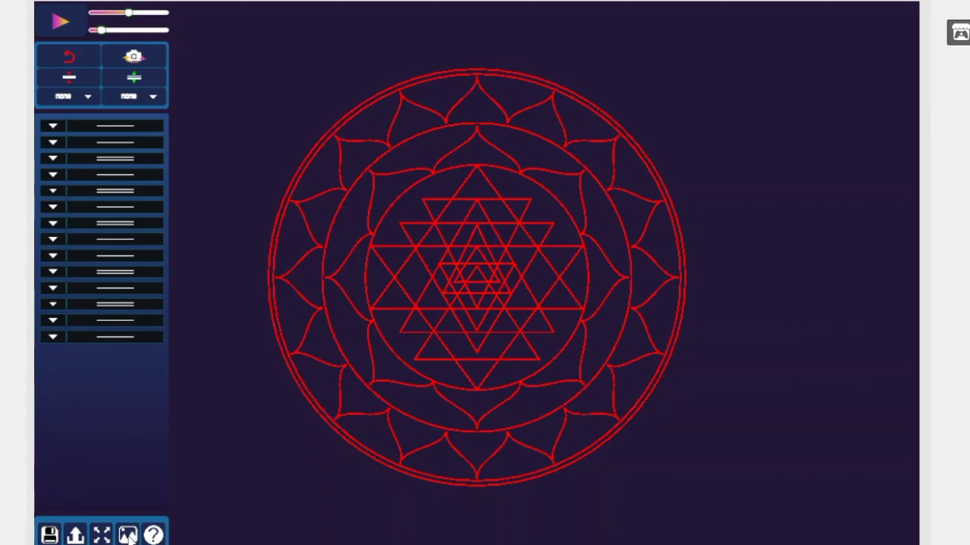
Step: Preview solid mauve, off-white, red-orange gradient and pink-cream gradient backgrounds, and set the dark brown-to-mauve gradient
left_click(127, 536)
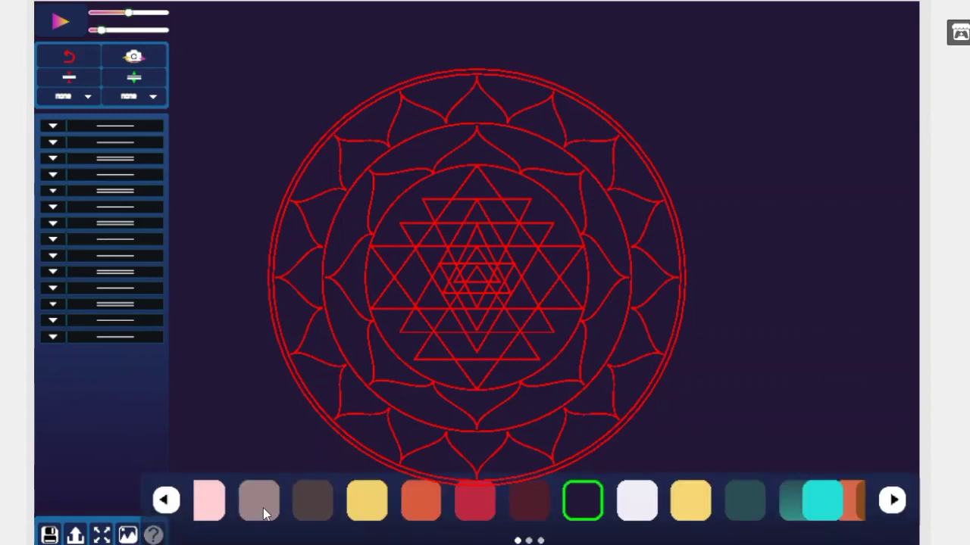
left_click(259, 502)
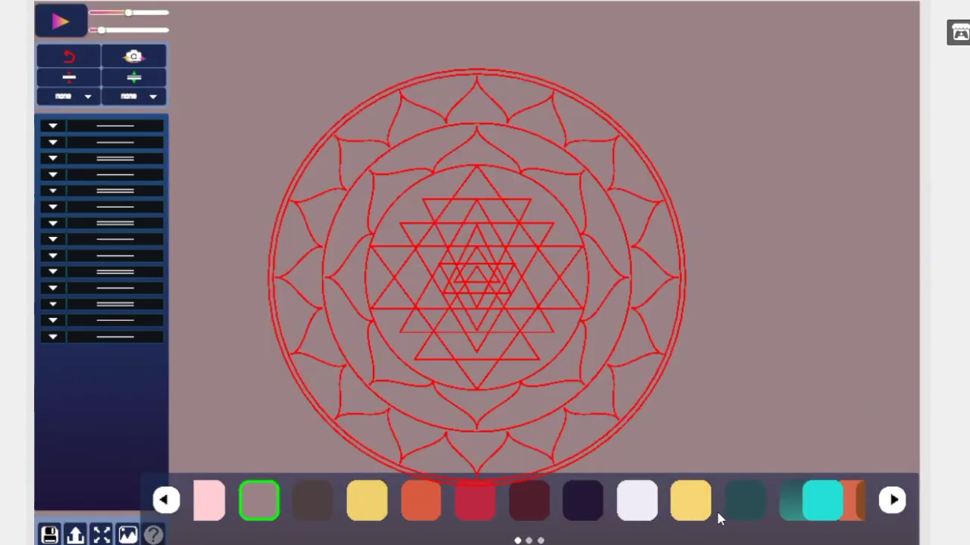
left_click(638, 508)
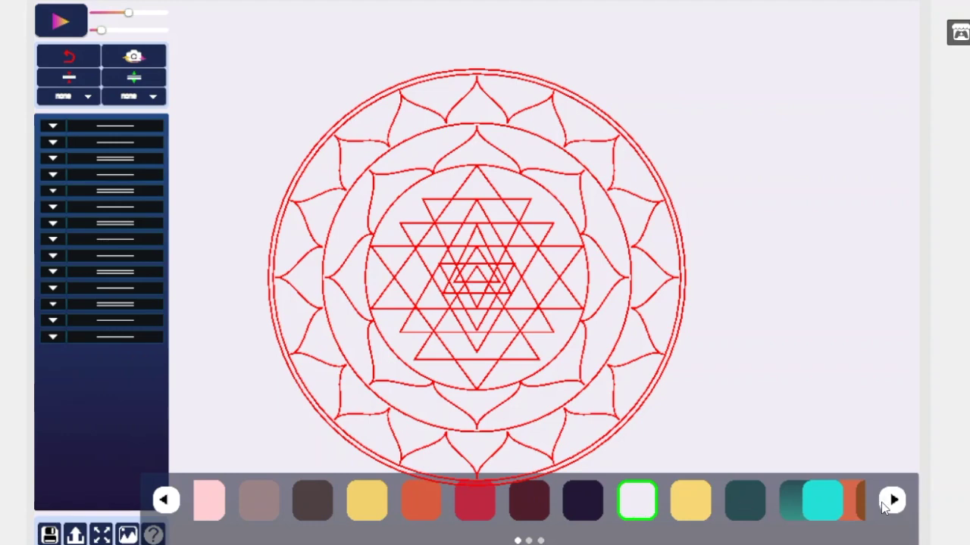
left_click(889, 500)
left_click(889, 500)
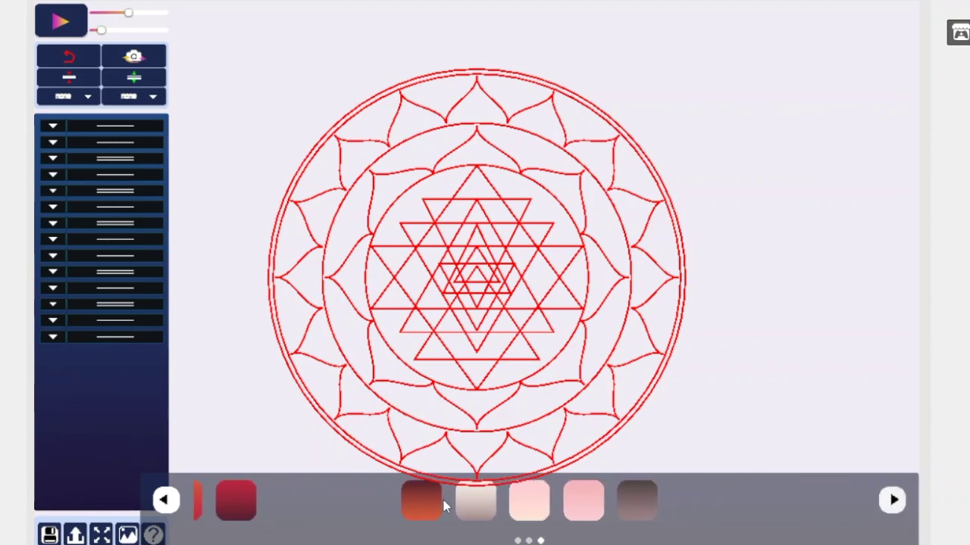
left_click(421, 508)
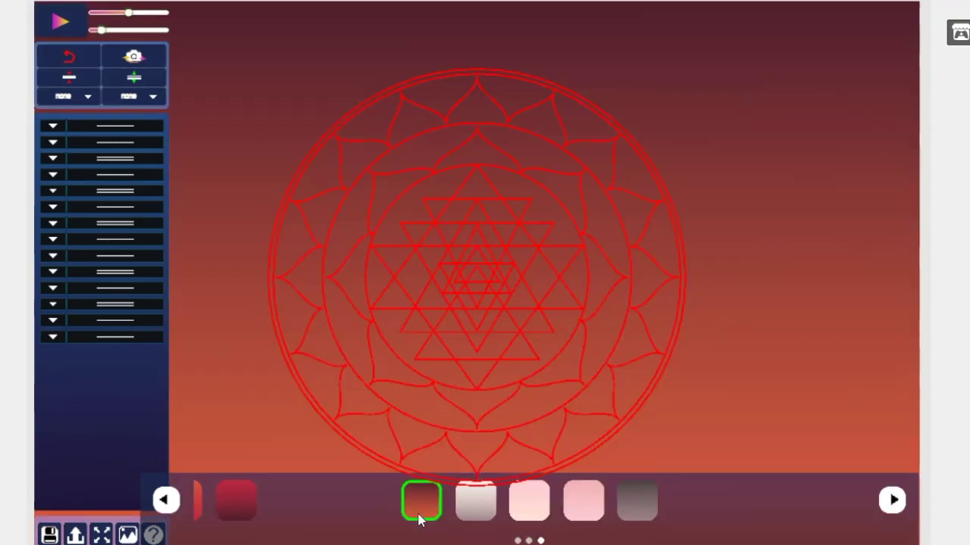
left_click(525, 511)
left_click(636, 504)
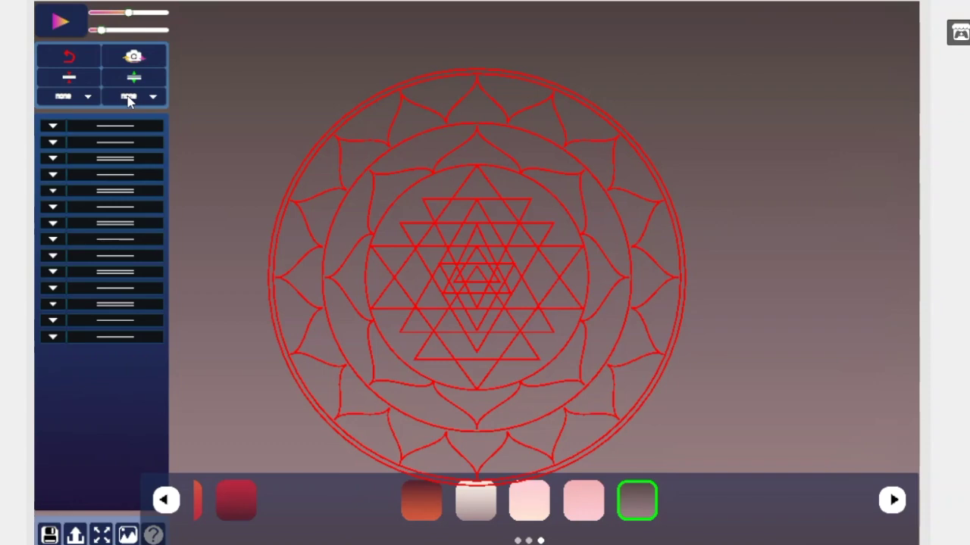
Step: Play the Sri Yantra animation against the gradient background
left_click(62, 24)
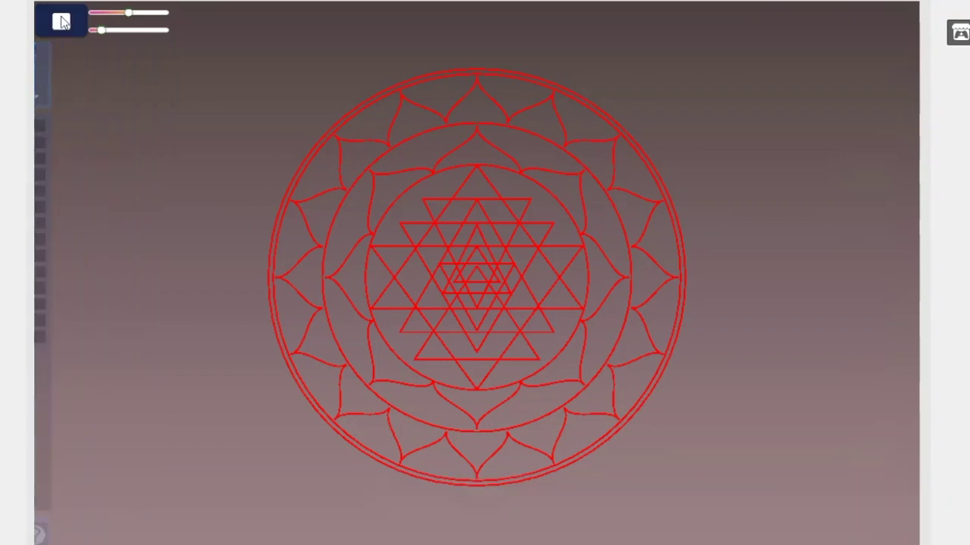